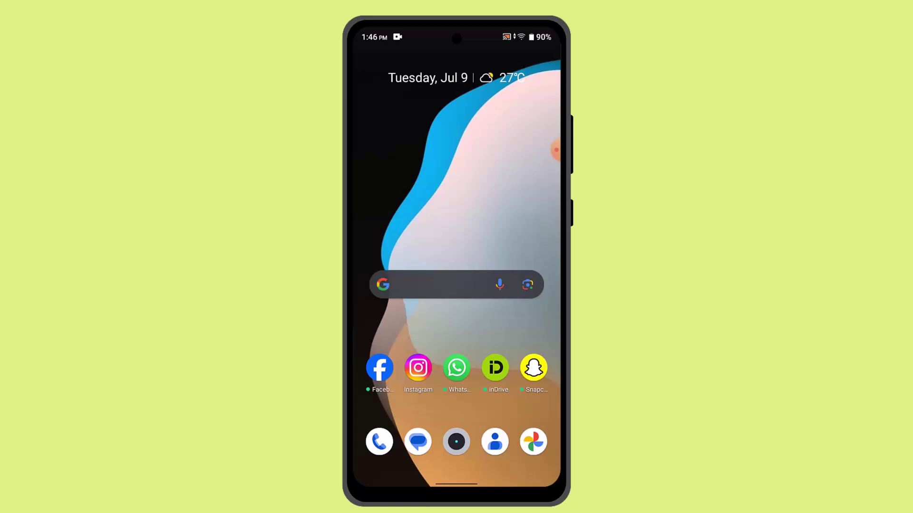
left_click_drag(456, 428, 456, 178)
scroll(457, 285, "down", 2)
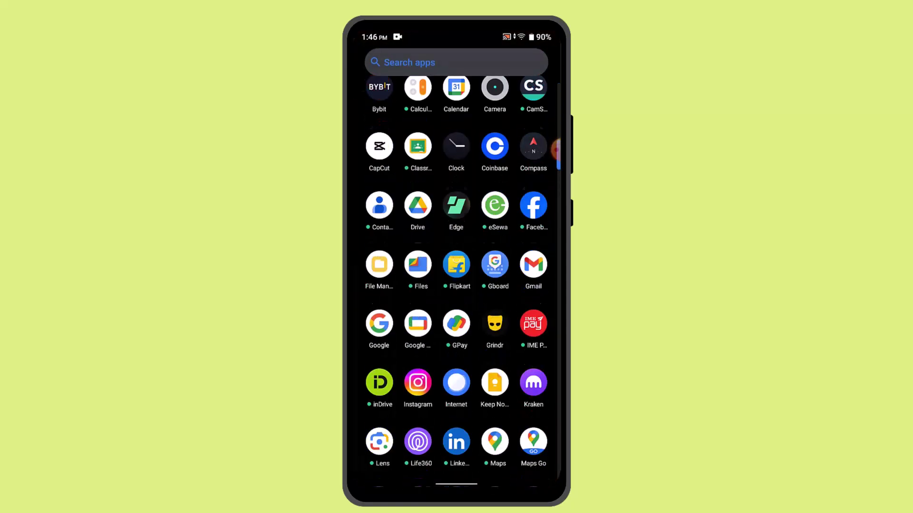
scroll(457, 285, "down", 3)
scroll(456, 285, "down", 2)
left_click(534, 130)
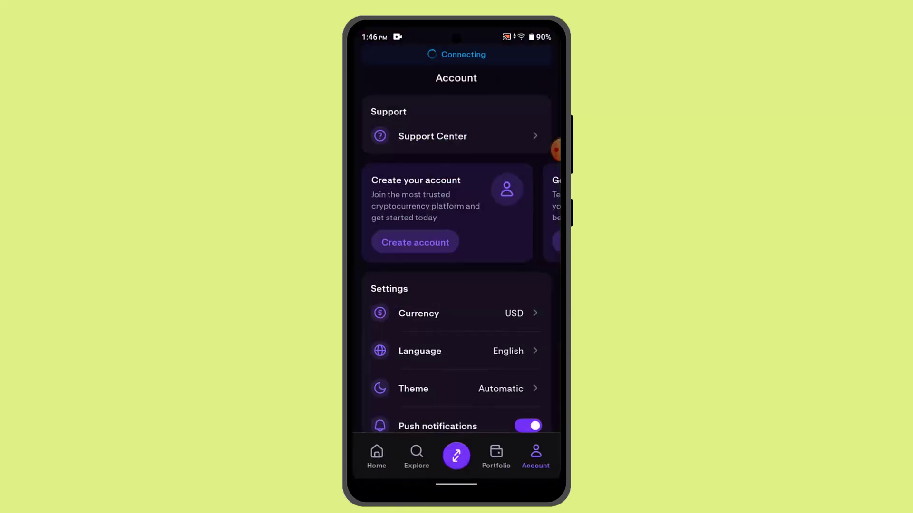
scroll(456, 285, "down", 2)
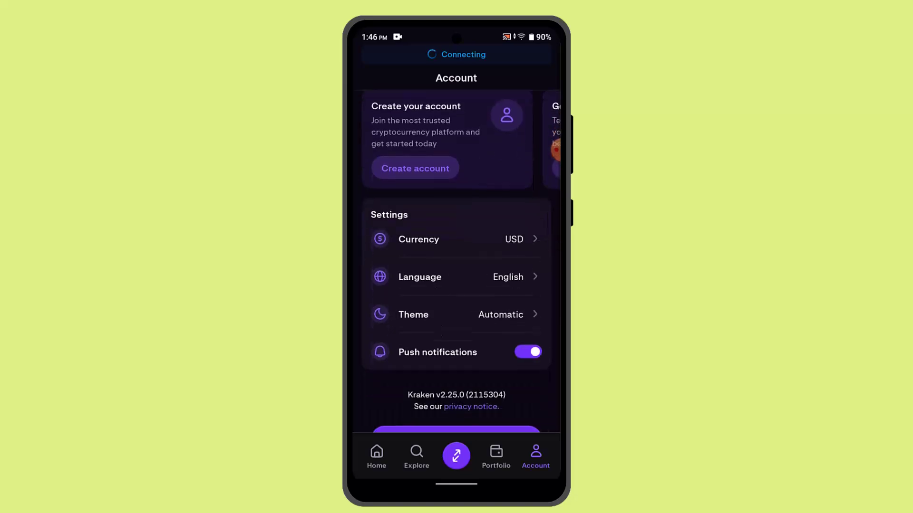